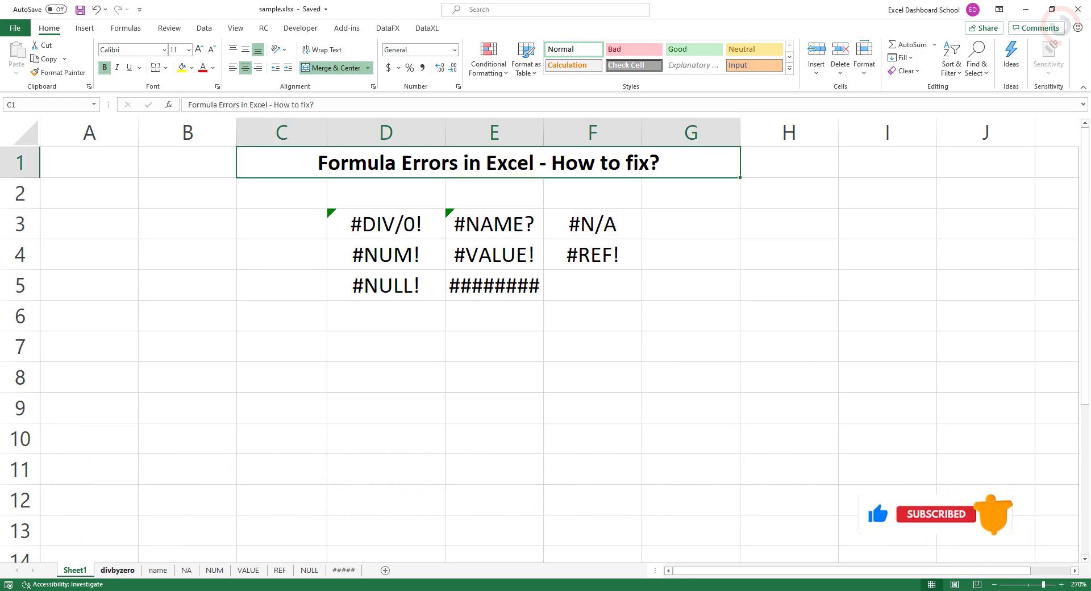
# Step: On the divbyzero sheet, show that =C5/D5 returns #DIV/0! because Sales in D5 is empty
pyautogui.hotkey('ctrl', 'pagedown')
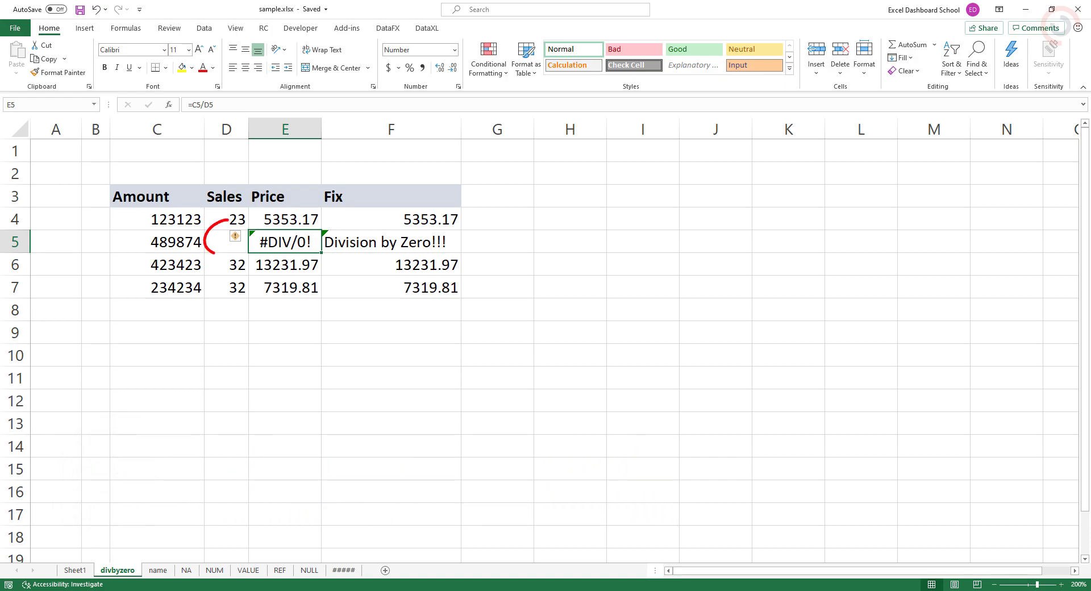
pyautogui.click(226, 241)
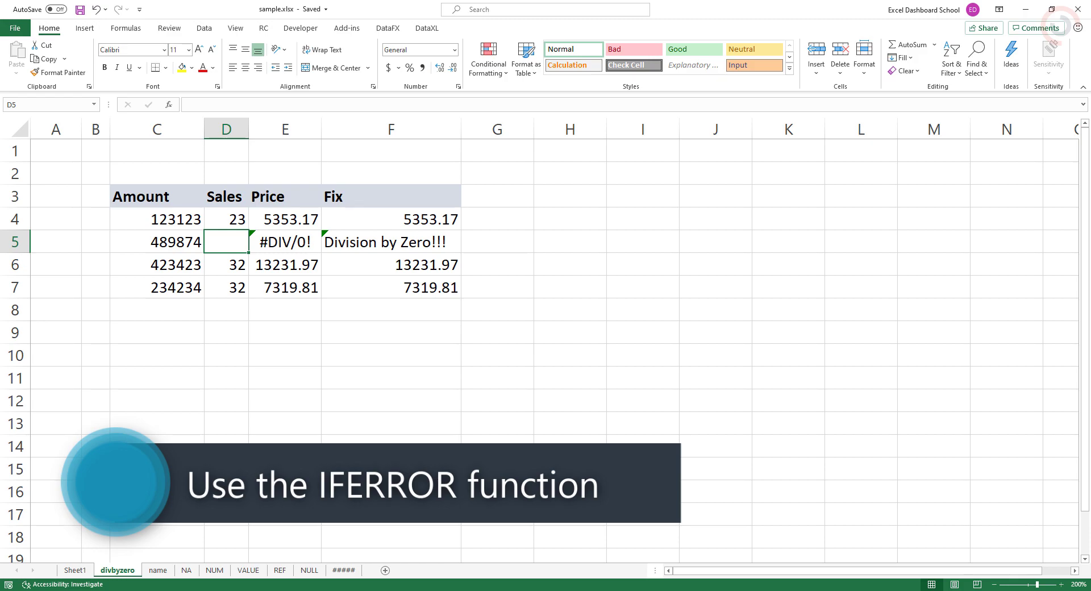
pyautogui.click(284, 241)
# Step: Re-enter F5's IFERROR formula so it displays 'Division by Zero!!!' instead of #DIV/0!
pyautogui.click(391, 241)
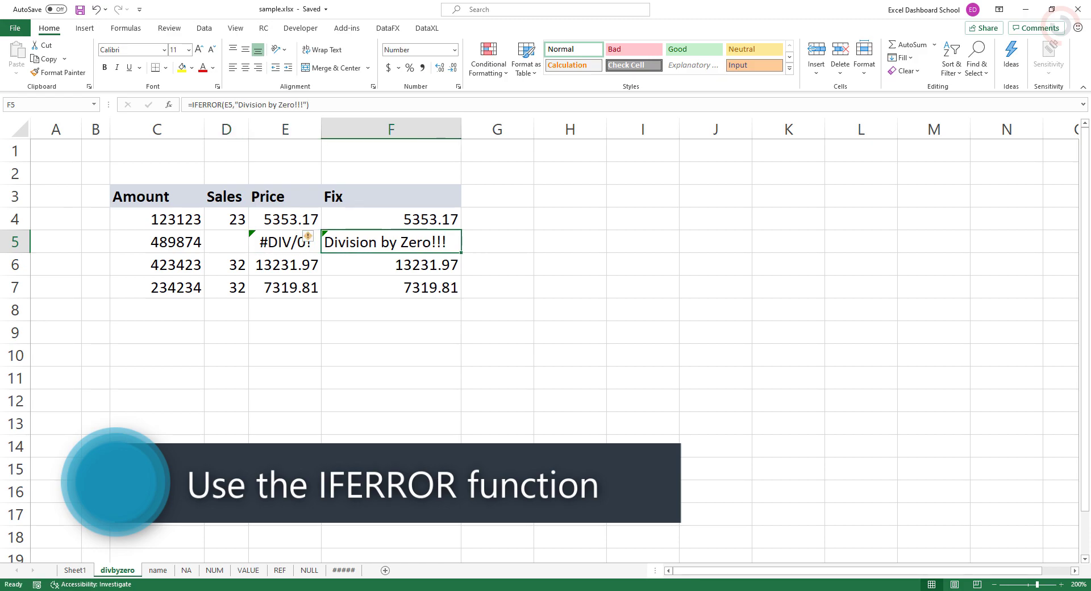
pyautogui.press('F2')
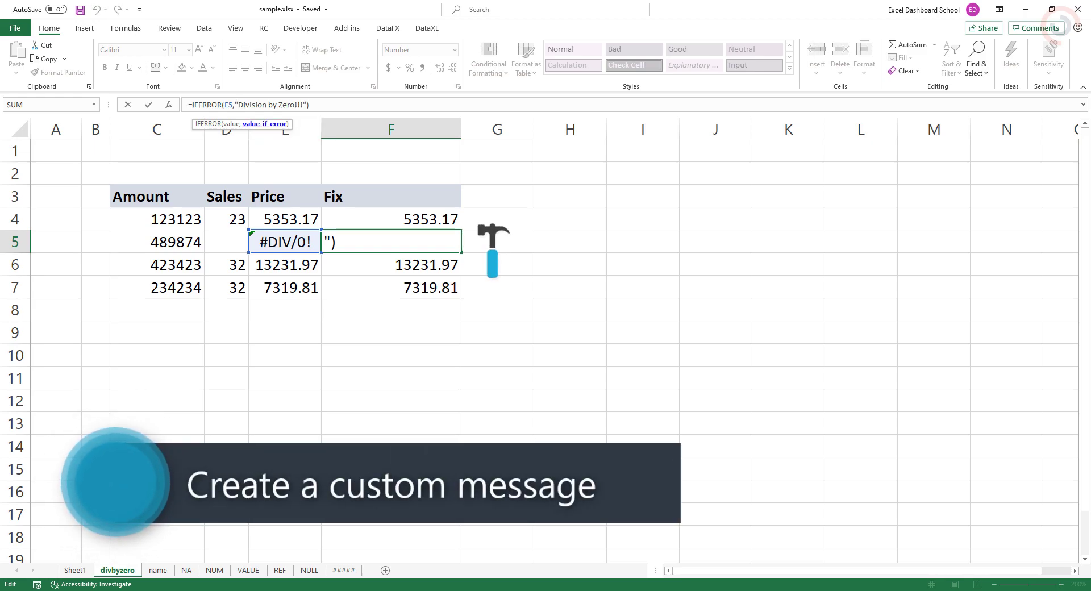
pyautogui.moveTo(238, 105); pyautogui.dragTo(295, 104)
pyautogui.hotkey('ctrl', 'Return')
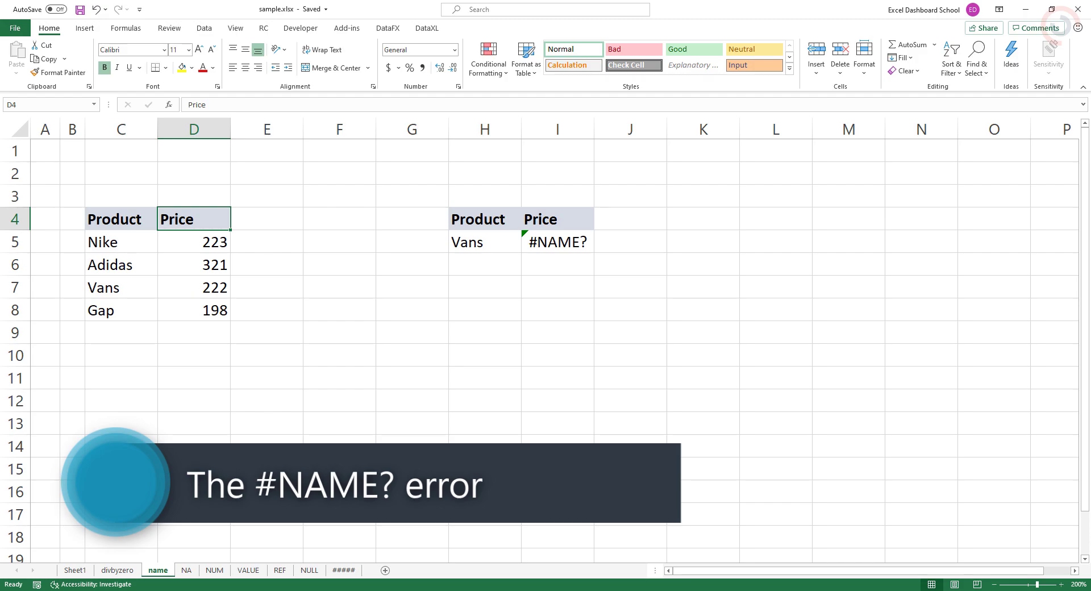
# Step: Delete the extra S from VLOOKUPS in I5 so the Vans lookup returns 222
pyautogui.click(557, 242)
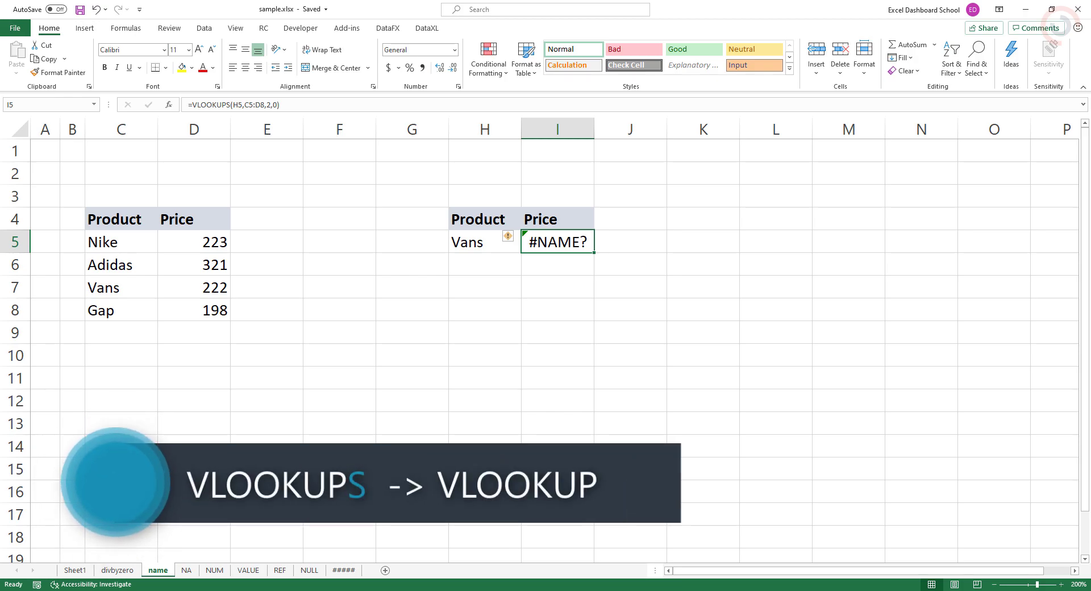
pyautogui.press('F2')
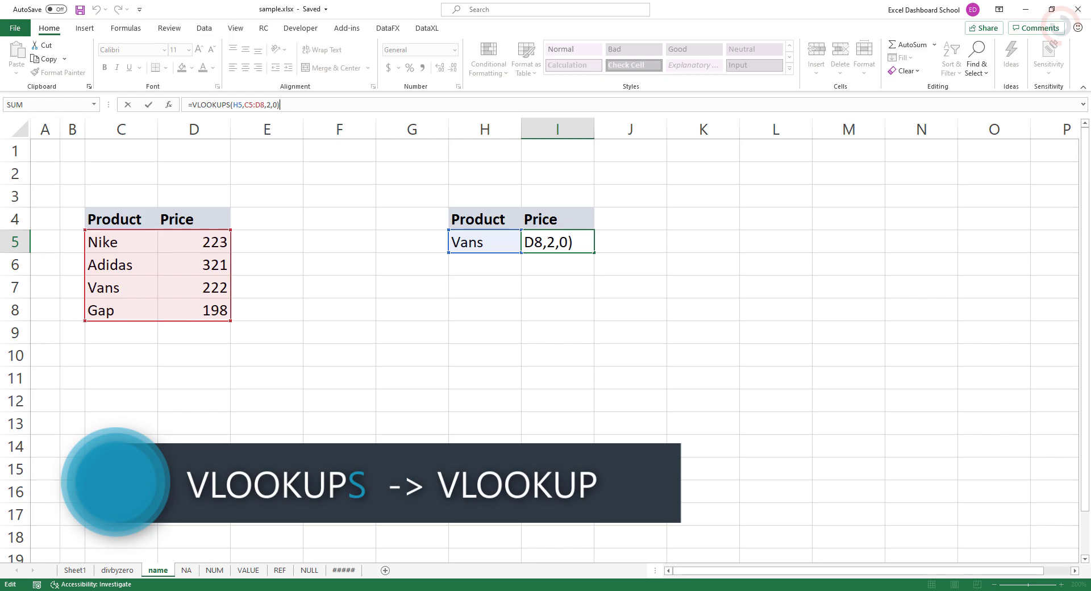
pyautogui.click(230, 105)
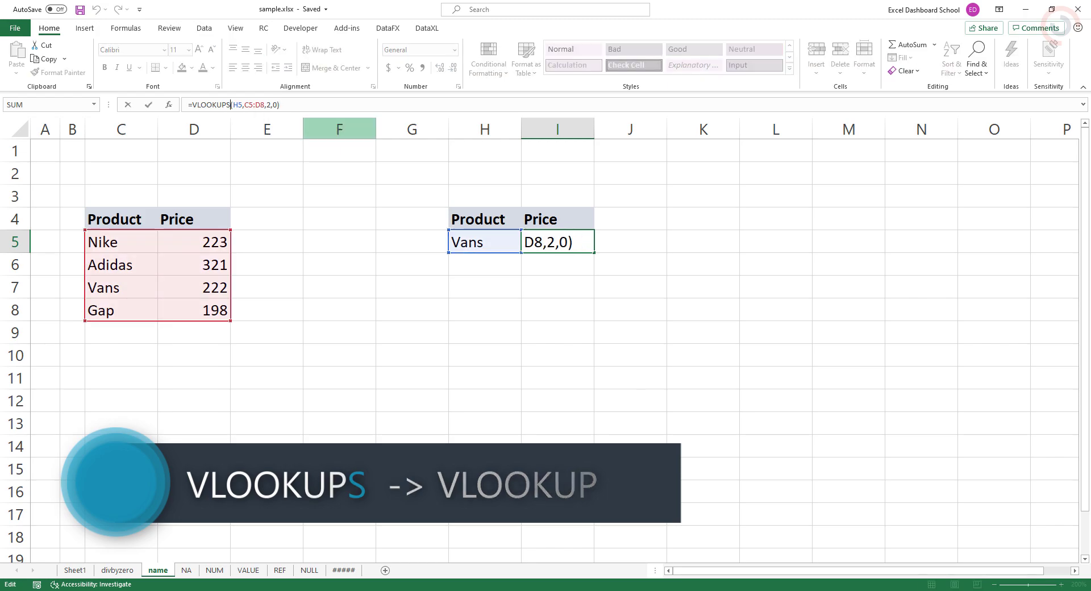
pyautogui.press('BackSpace')
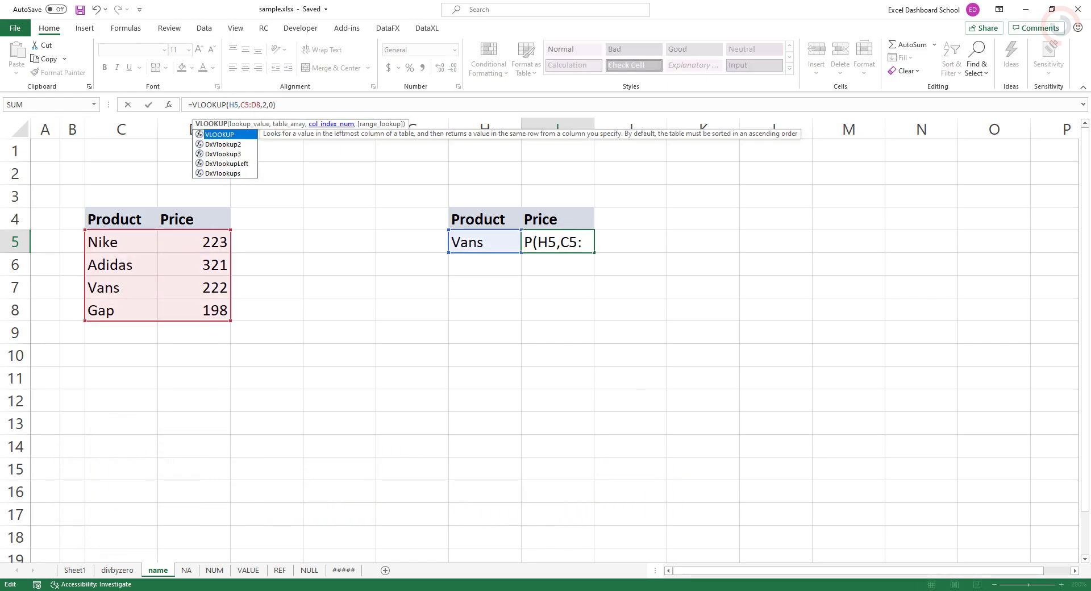
pyautogui.press('Return')
pyautogui.press('Up')
# Step: On the NA sheet, review I5's VLOOKUP formula that returns #N/A, leaving it unchanged
pyautogui.click(186, 570)
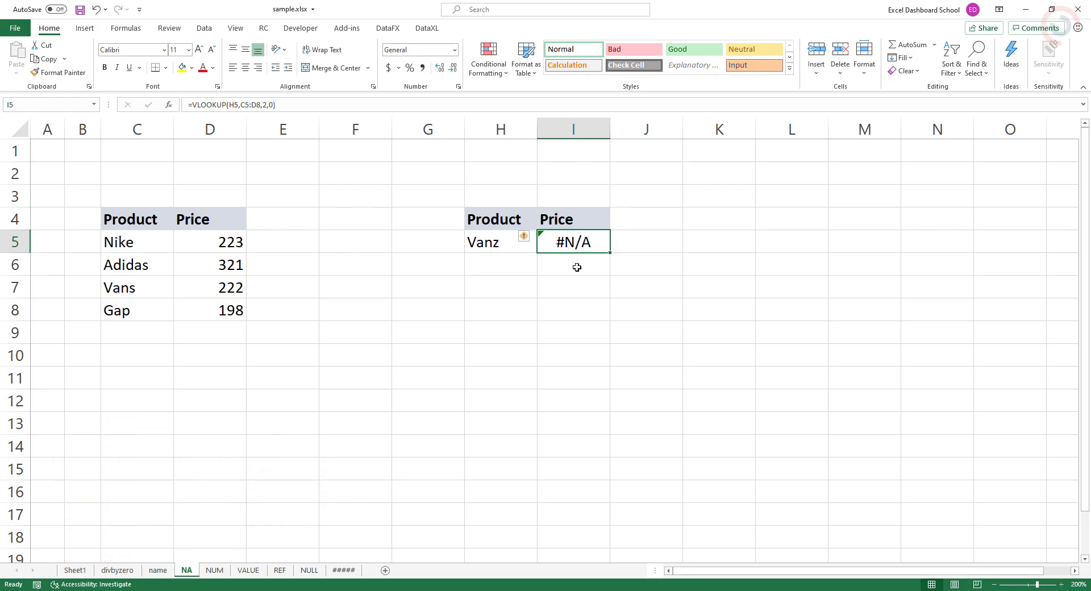
pyautogui.click(296, 105)
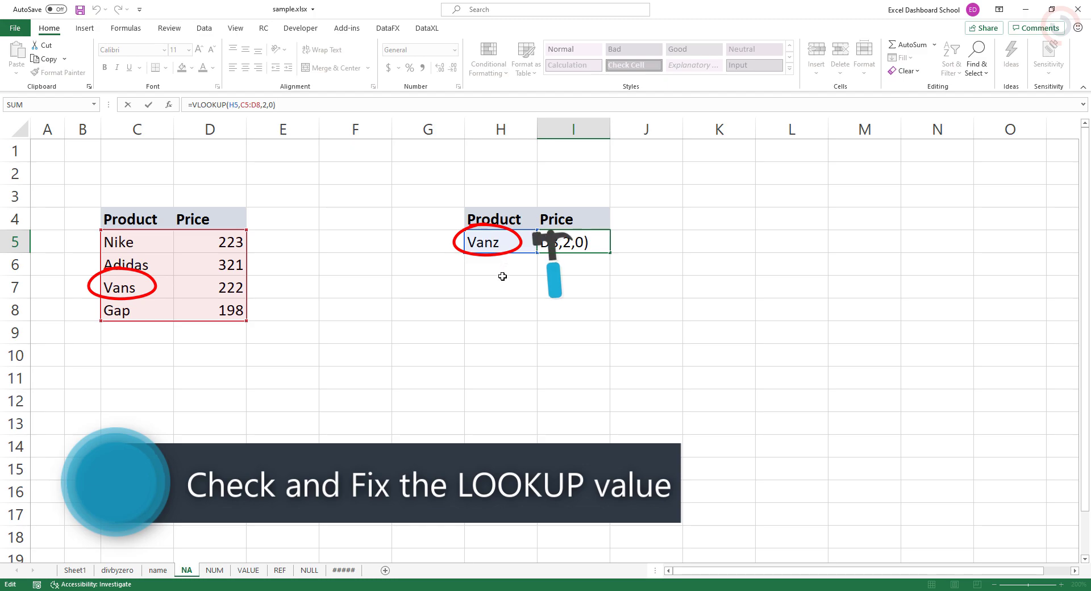
pyautogui.hotkey('ctrl', 'Return')
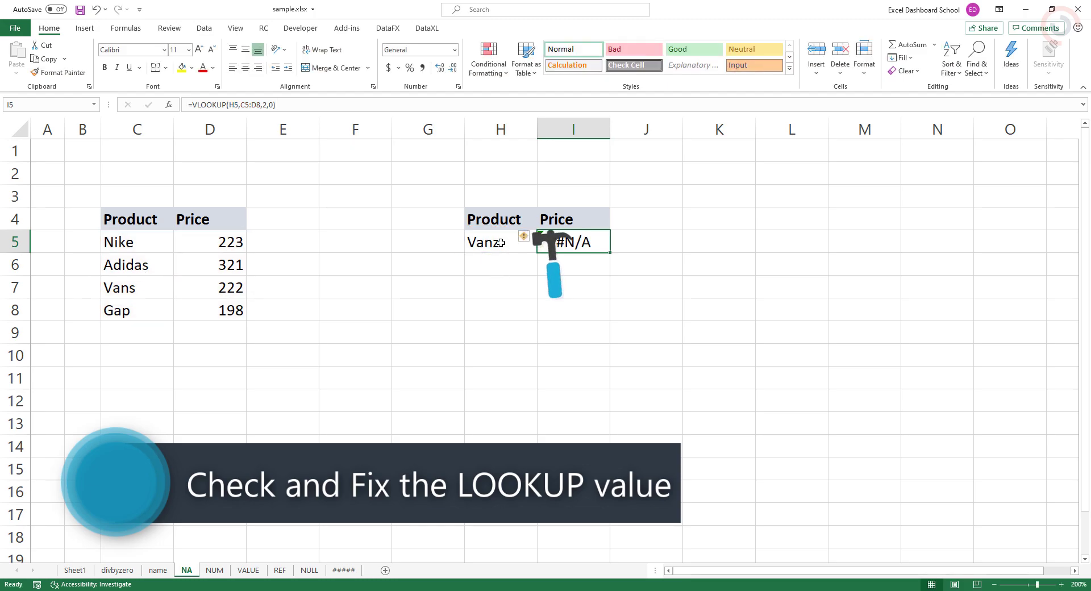
# Step: Correct the lookup value in H5 from Vanz to Vans so I5 returns 222
pyautogui.click(500, 243)
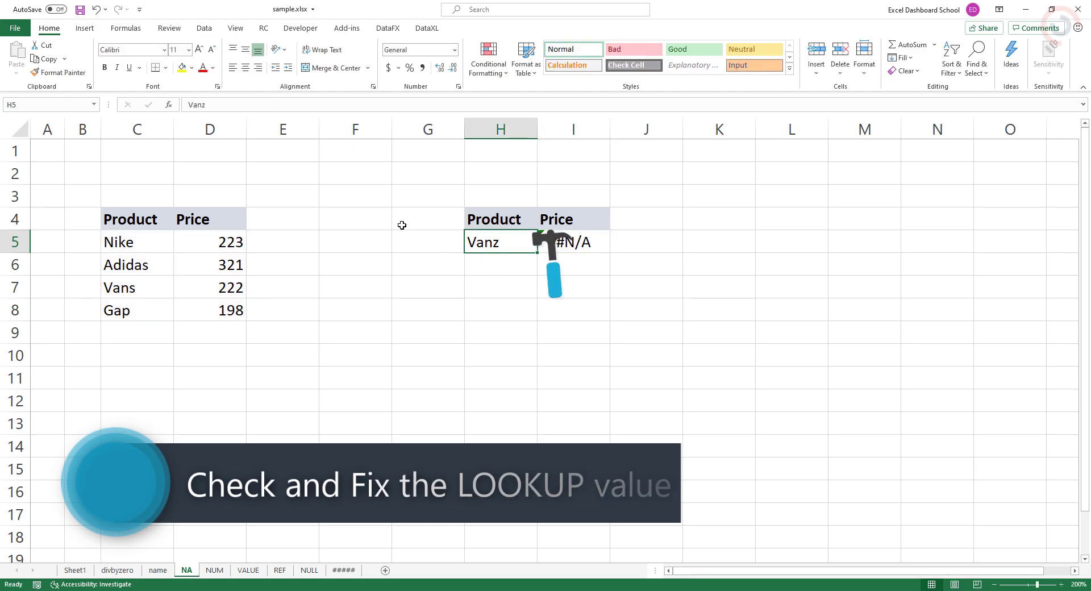
pyautogui.click(214, 104)
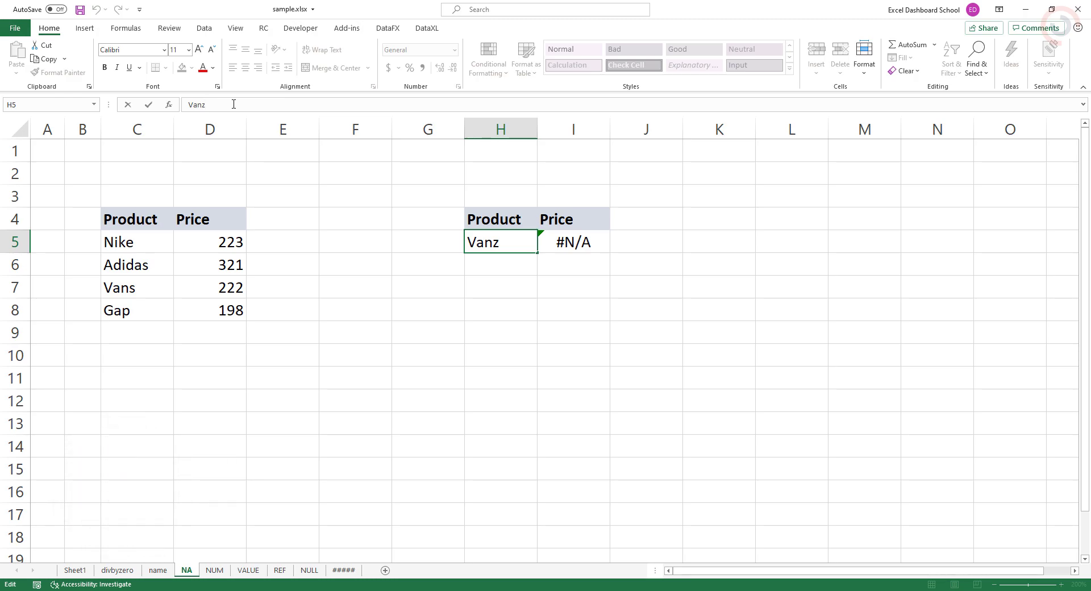
pyautogui.press('Return')
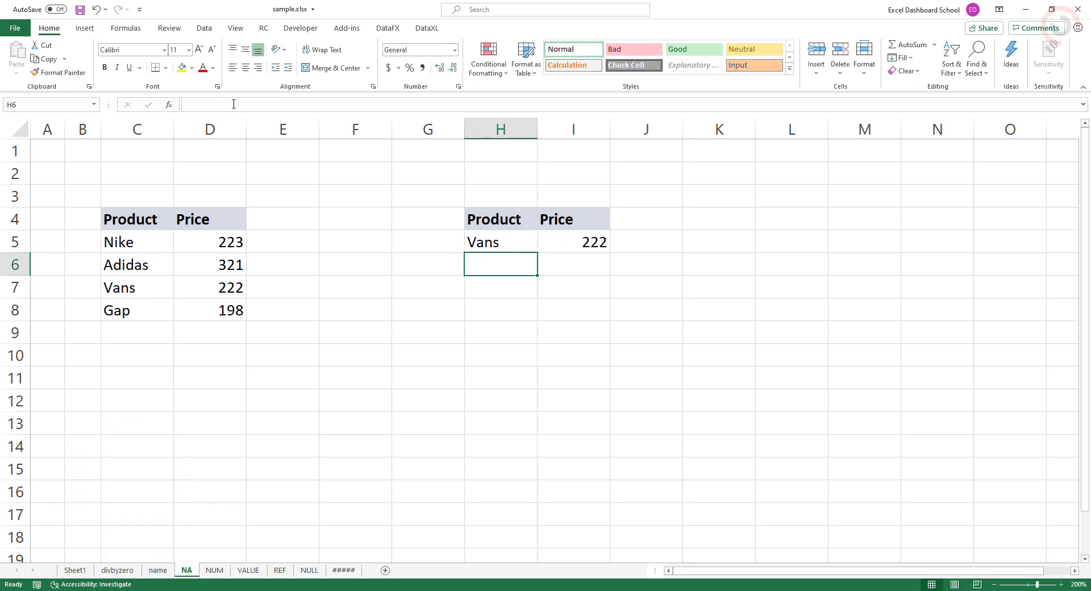
pyautogui.click(558, 238)
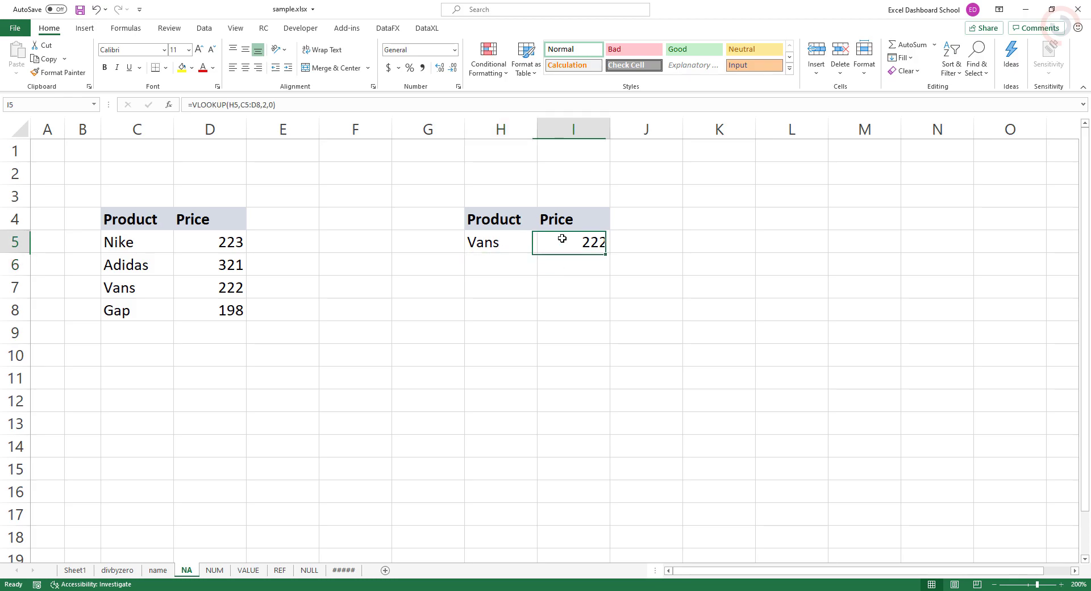
pyautogui.click(231, 290)
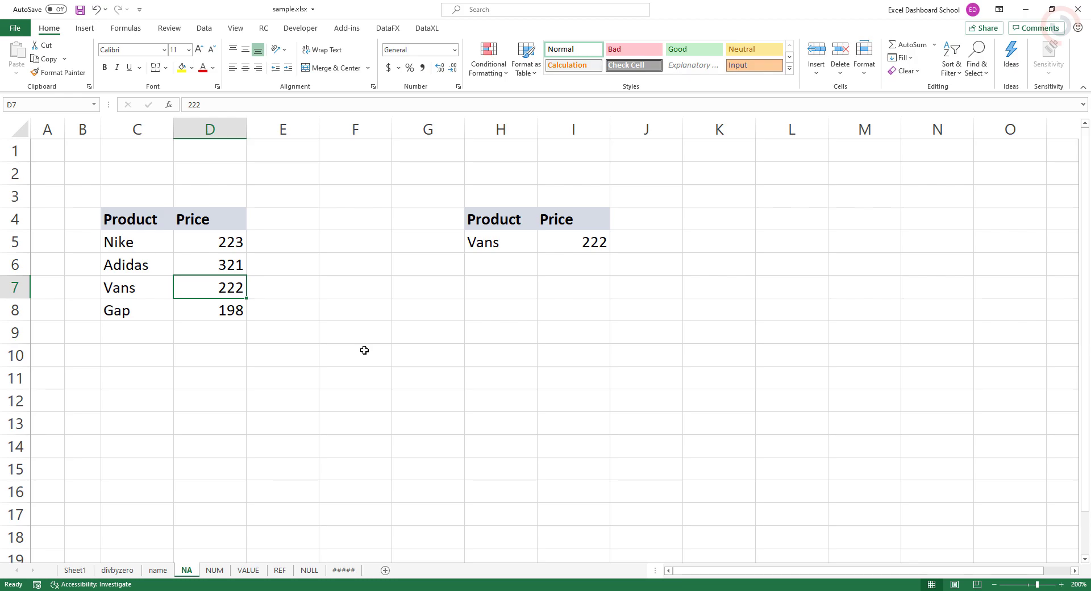
# Step: On the NUM sheet, change C7 from -262144 to 262144 so D7 shows 512
pyautogui.click(216, 570)
pyautogui.click(452, 296)
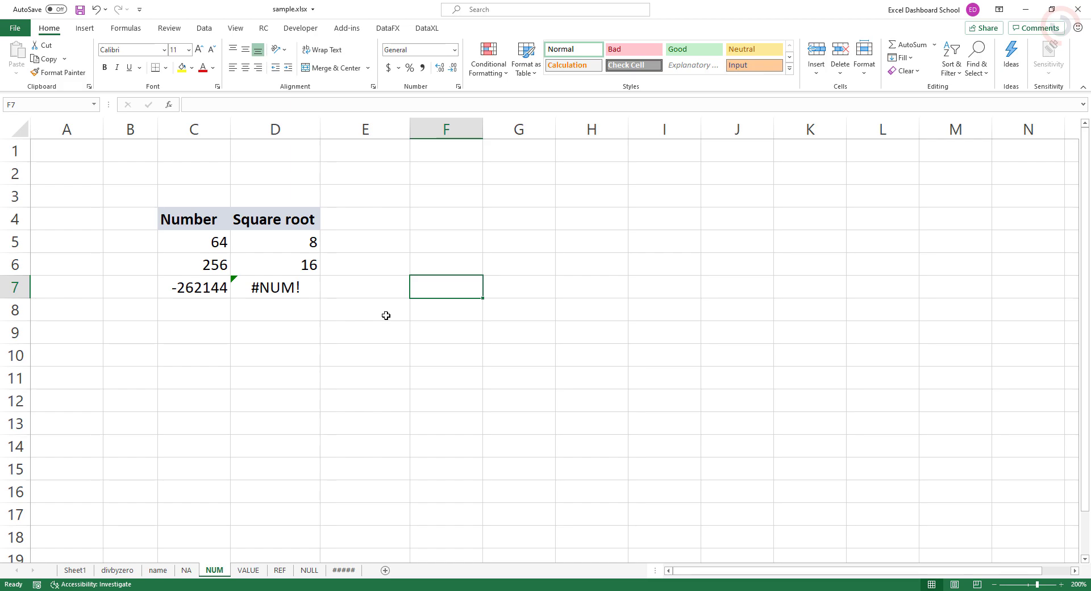
pyautogui.click(202, 290)
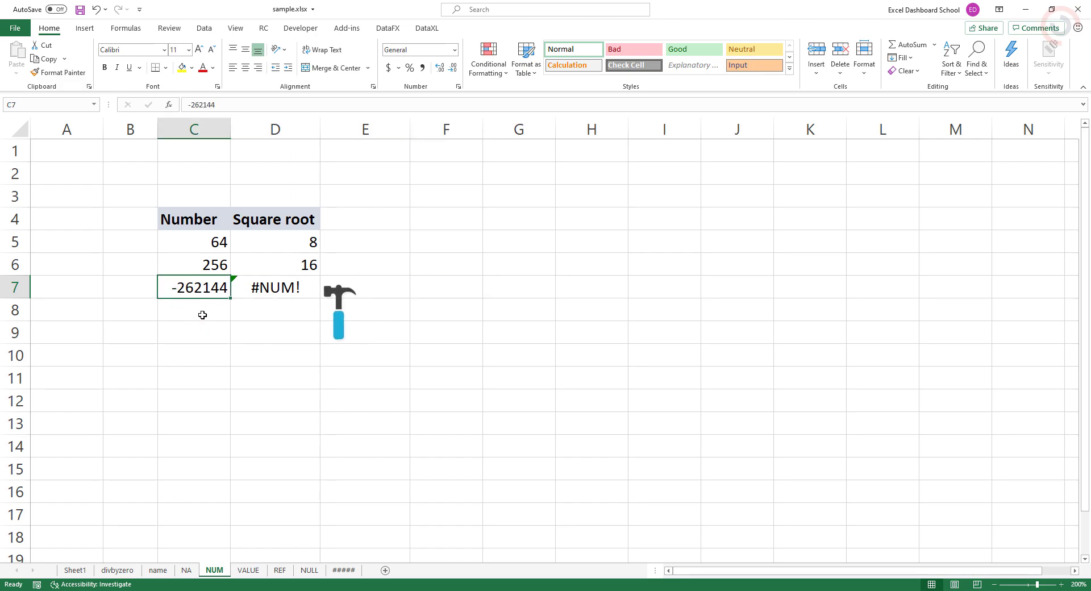
pyautogui.click(195, 108)
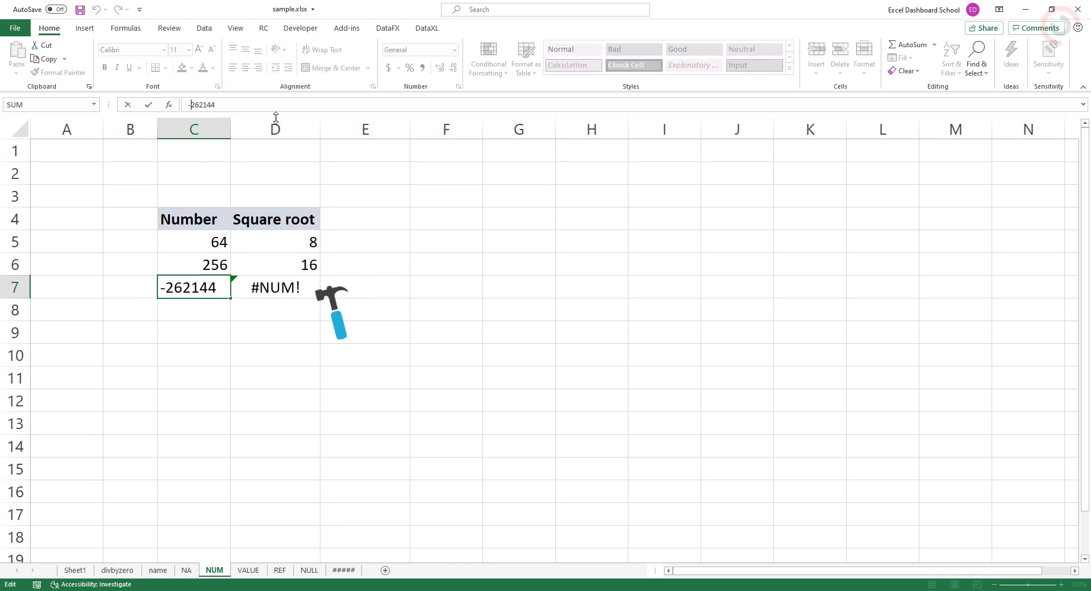
pyautogui.press('BackSpace')
pyautogui.press('Return')
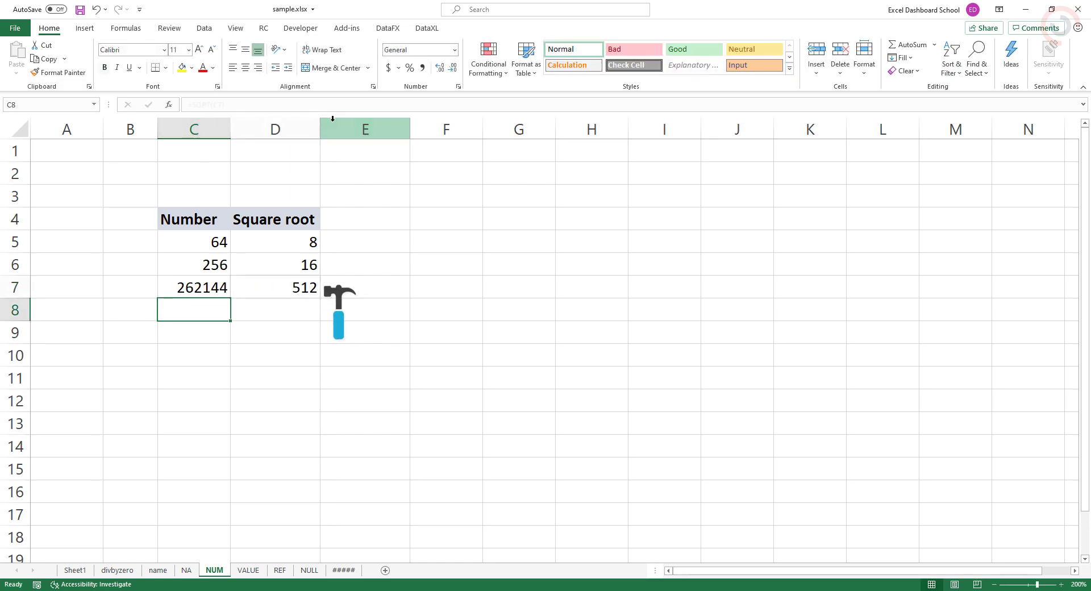
pyautogui.hotkey('ctrl', 'pagedown')
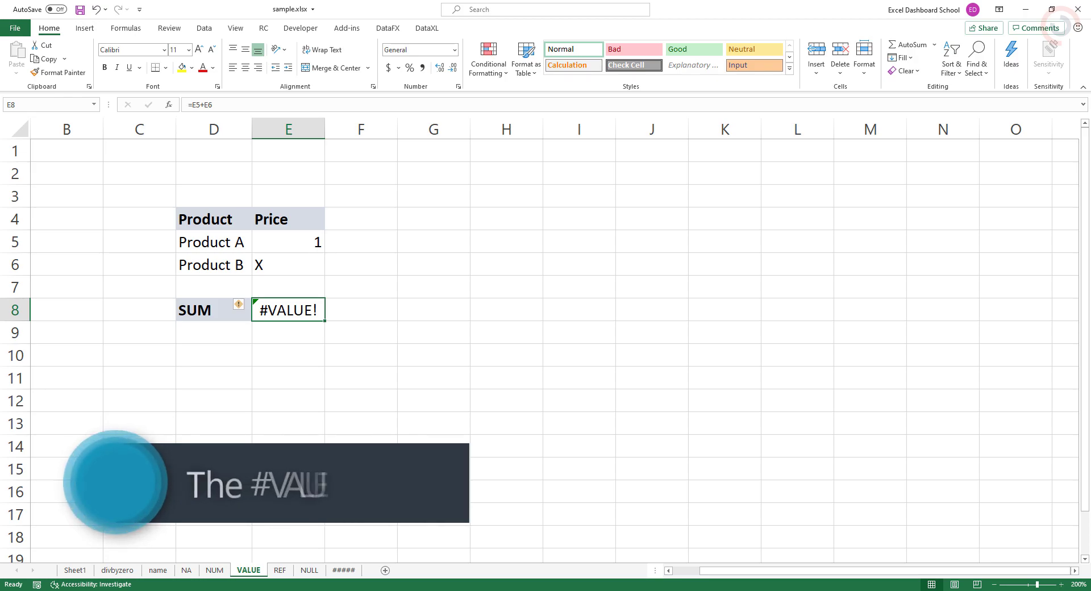
# Step: Show that E8's =E5+E6 returns #VALUE! because Product B's price is the text X
pyautogui.click(288, 264)
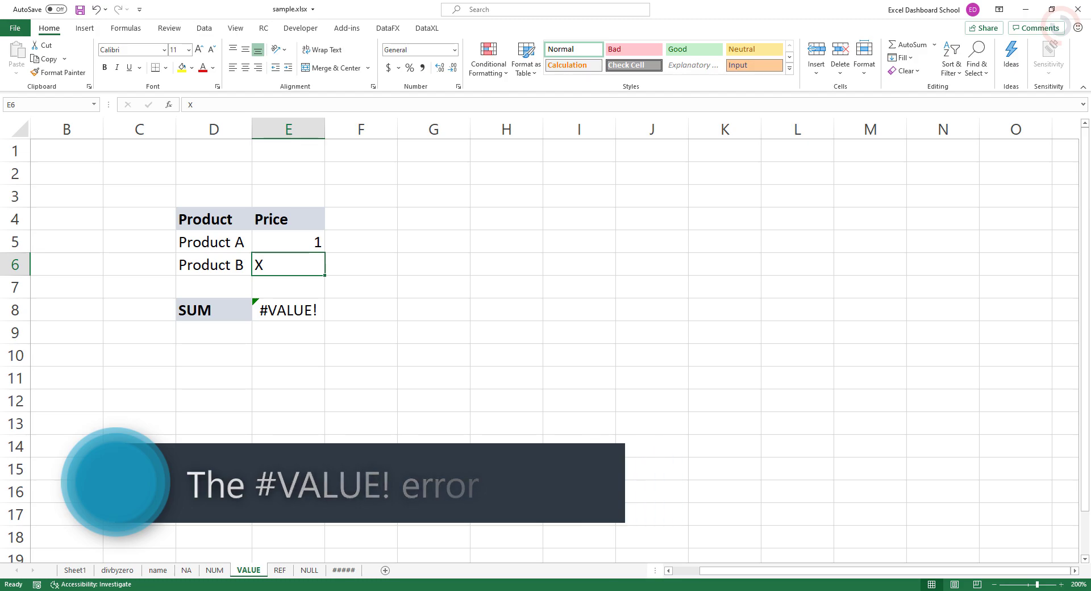
pyautogui.press('Down')
pyautogui.press('Down')
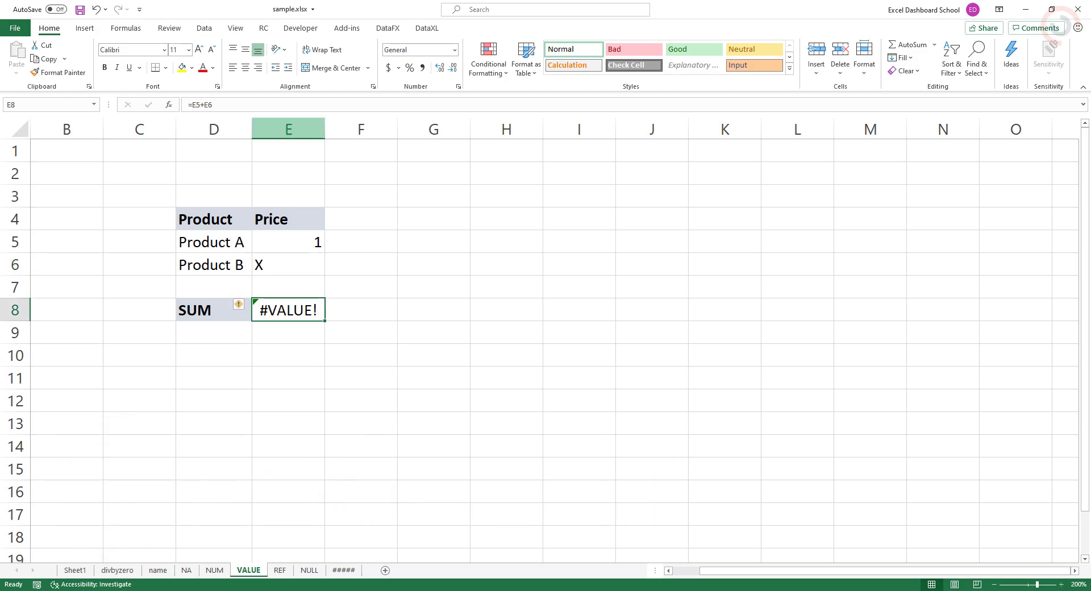
pyautogui.press('F2')
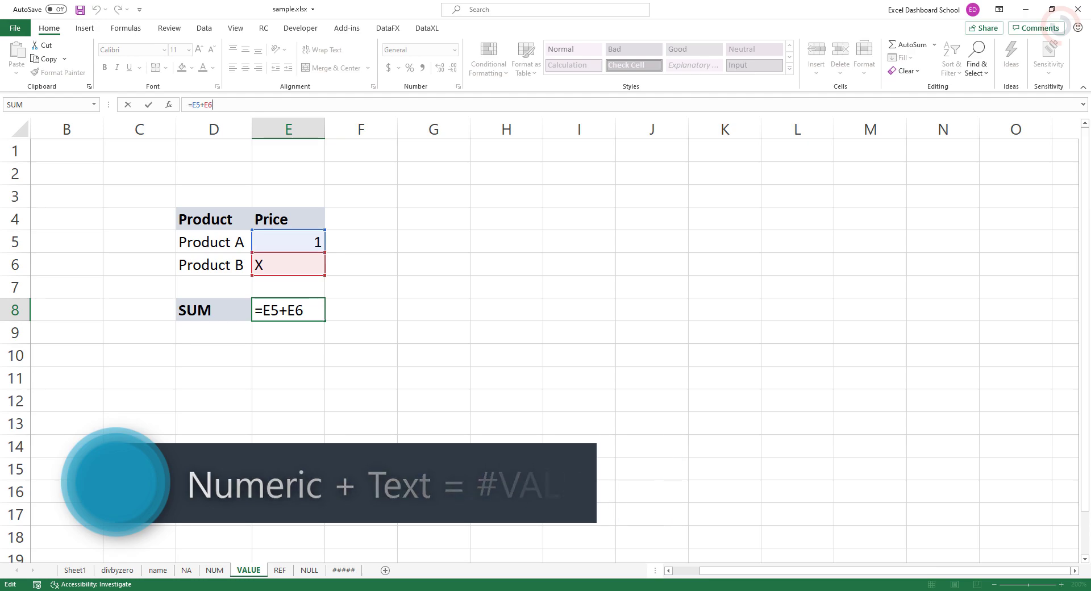
pyautogui.hotkey('ctrl', 'Return')
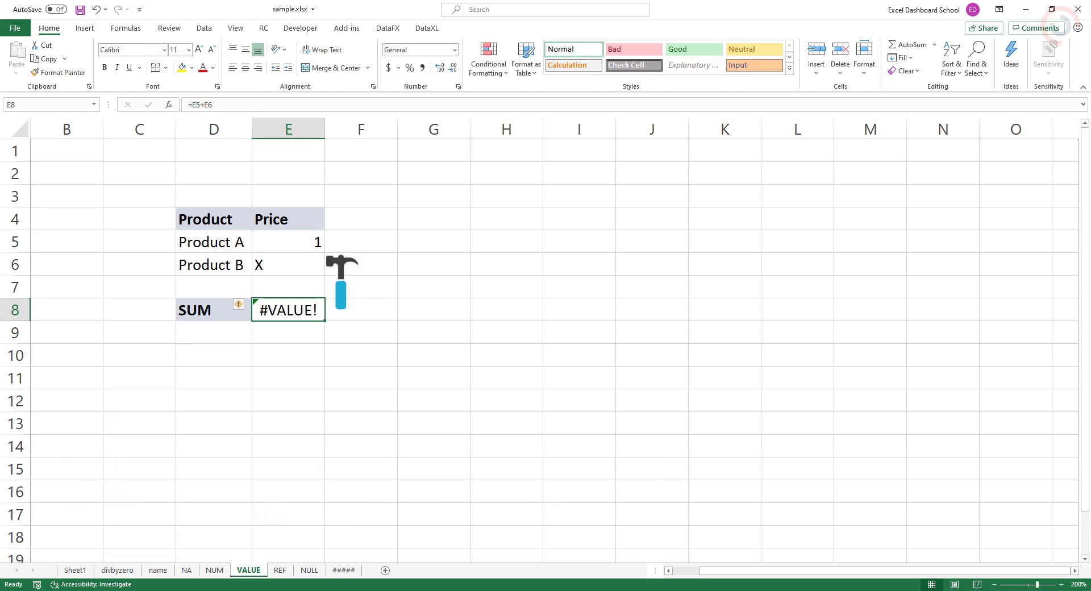
# Step: Replace X in E6 with 44 so the SUM becomes 45
pyautogui.click(288, 264)
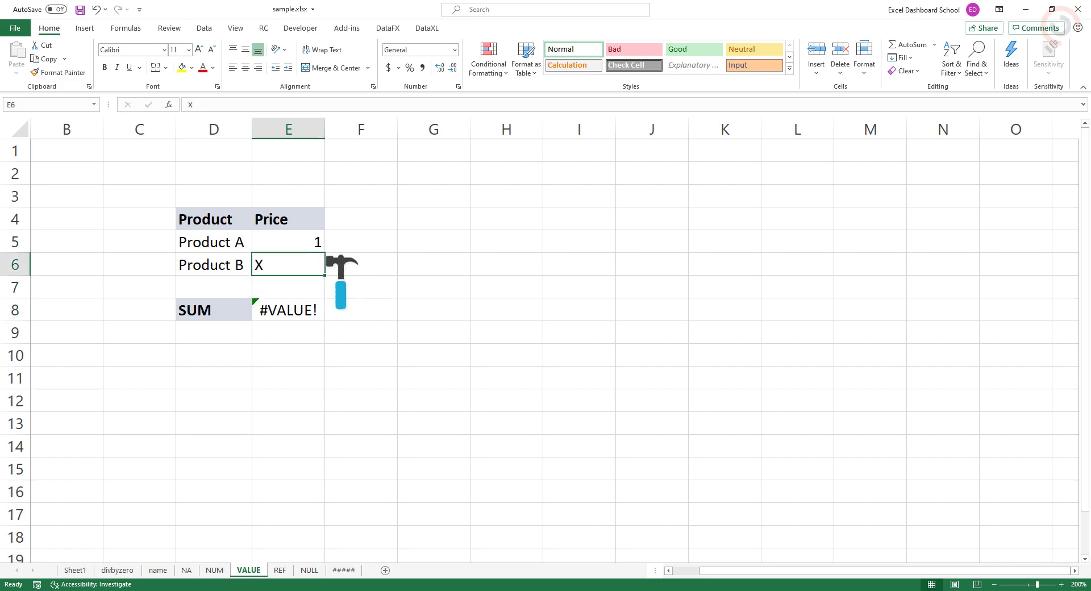
pyautogui.write('44')
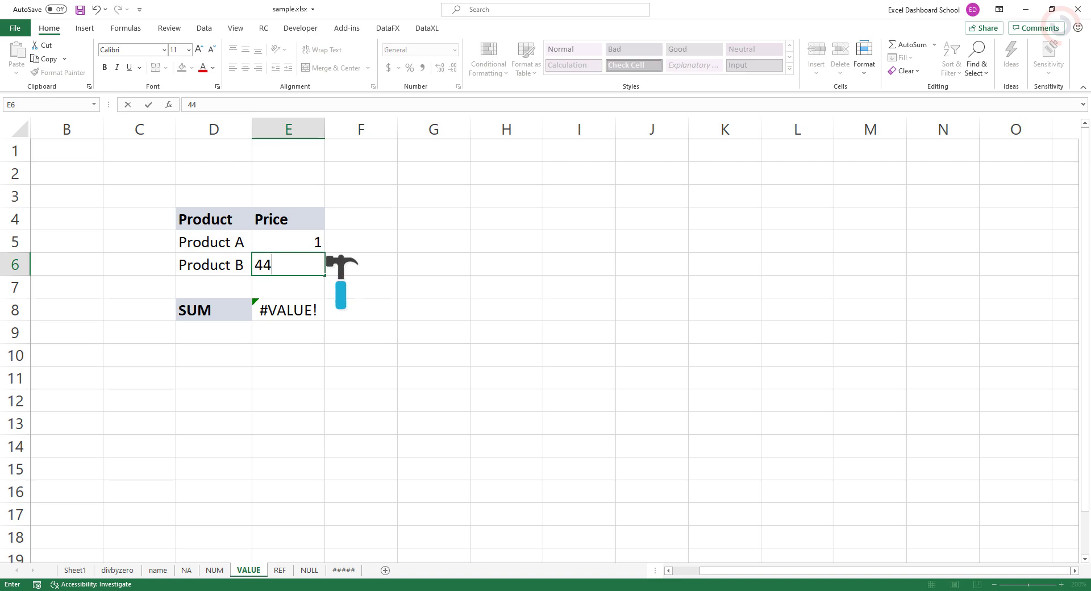
pyautogui.press('Return')
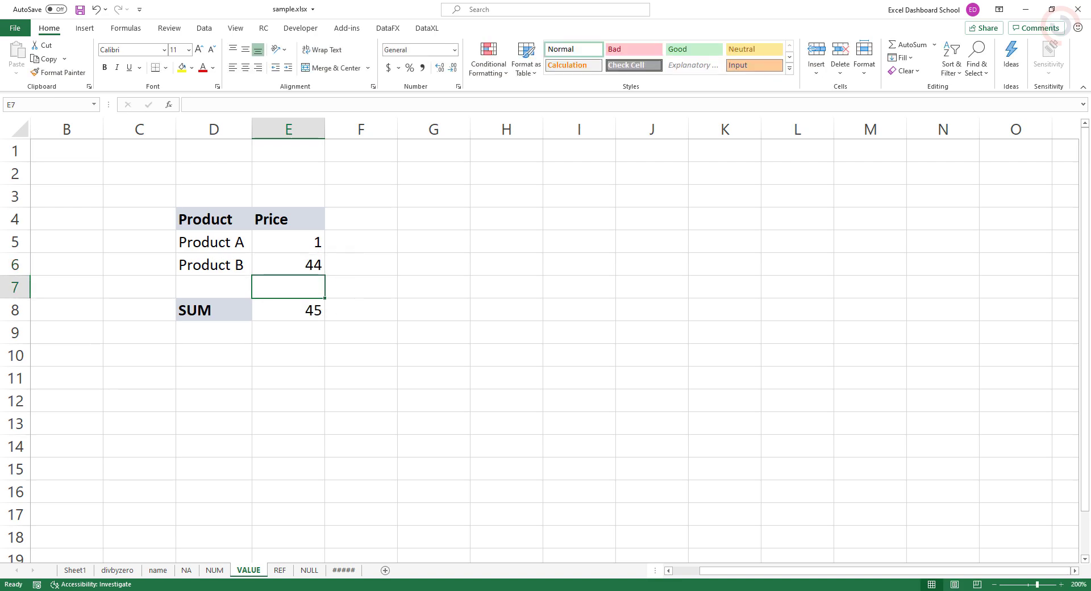
# Step: Copy the 964 Sum total from D10 into G4, where it shows #REF!, and compare D10's formula
pyautogui.click(288, 310)
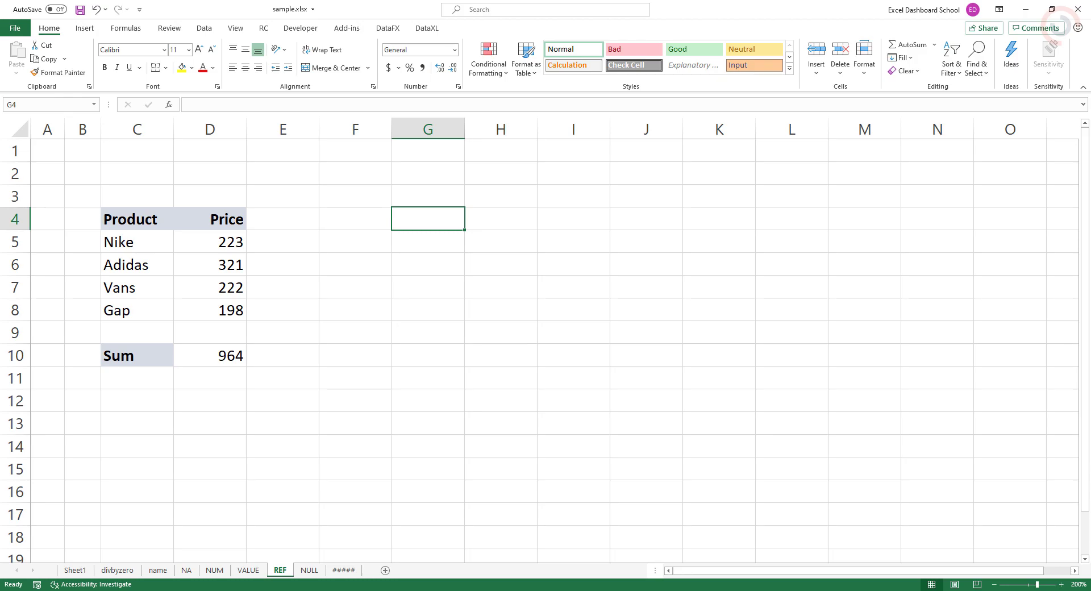
pyautogui.click(210, 355)
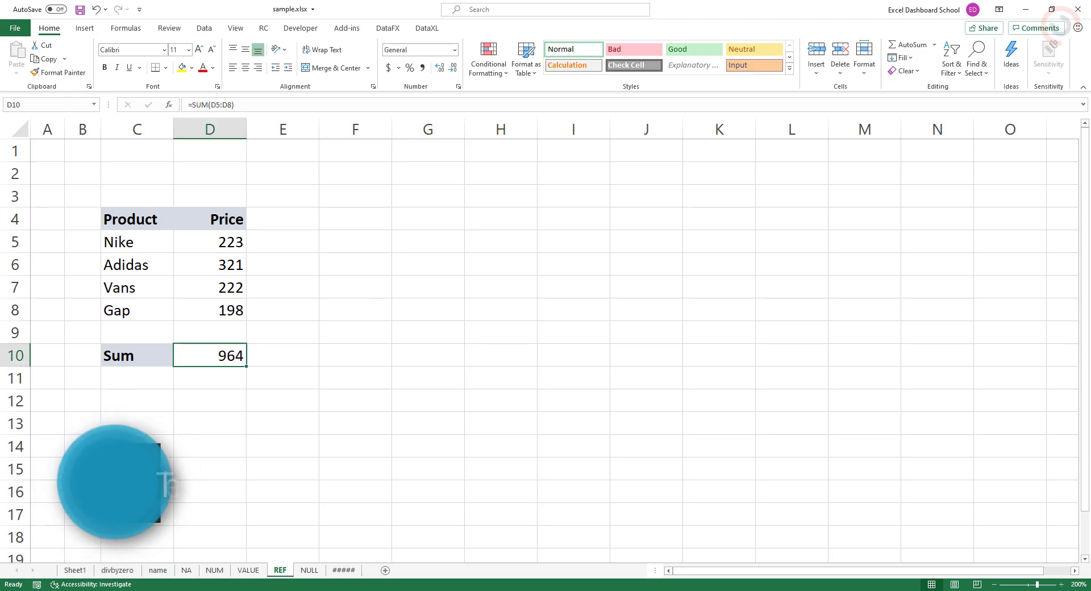
pyautogui.rightClick(220, 357)
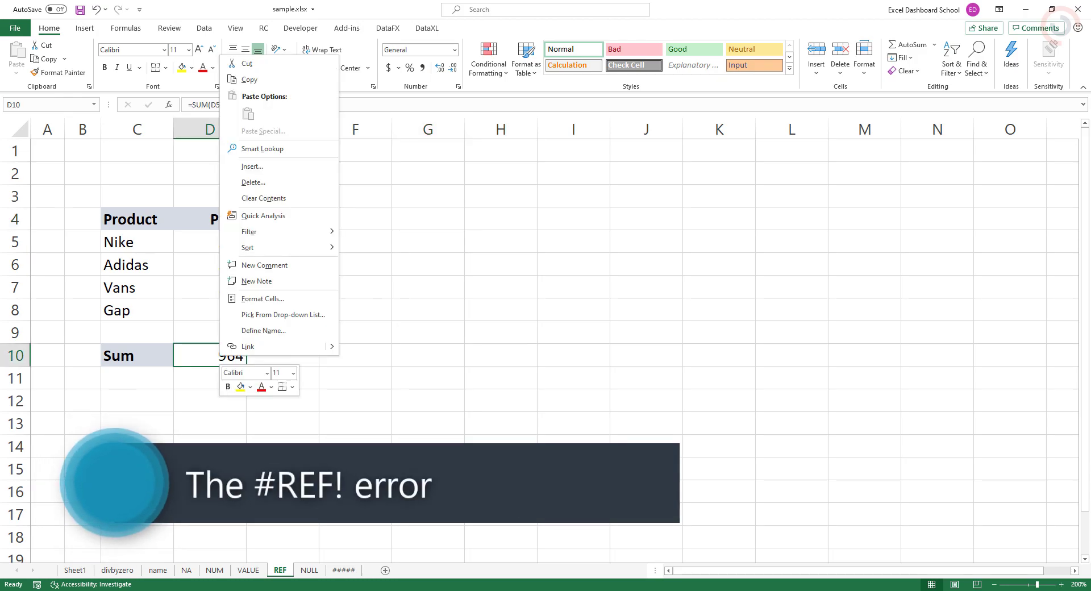
pyautogui.click(249, 79)
pyautogui.rightClick(441, 222)
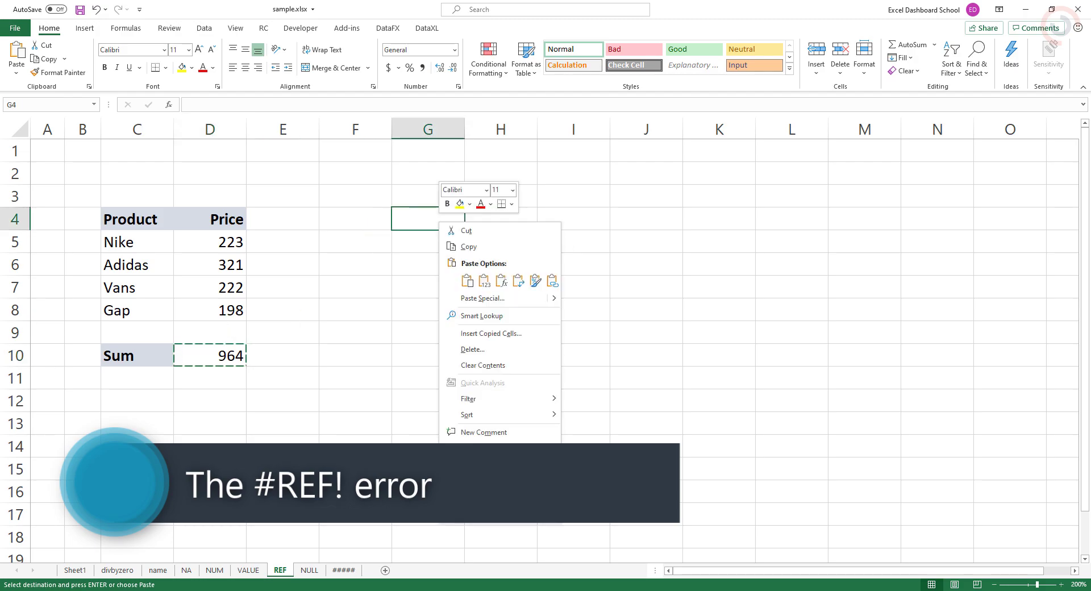
pyautogui.click(466, 280)
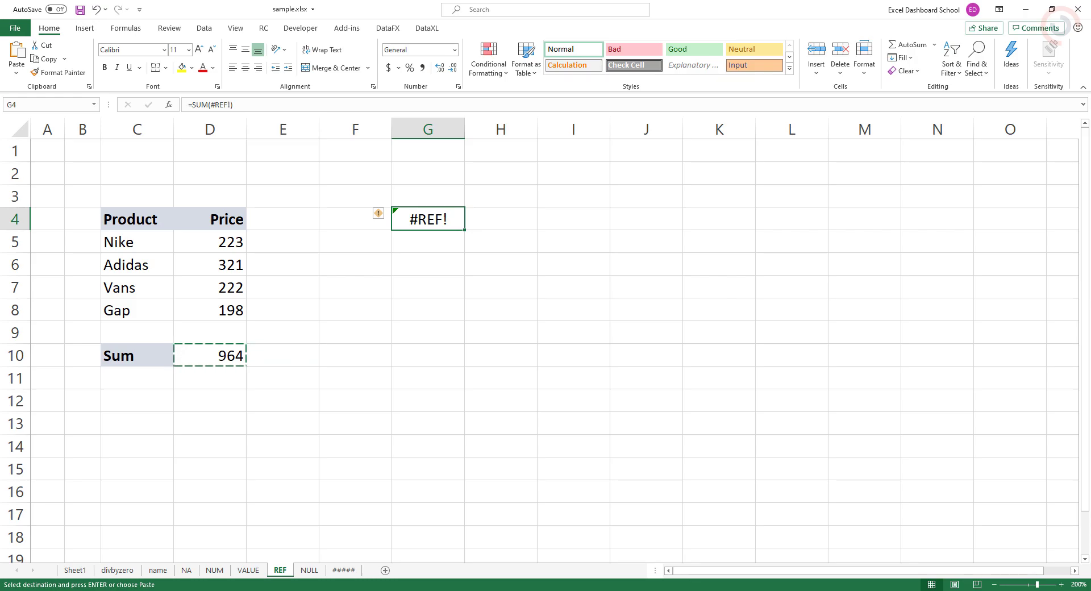
pyautogui.click(210, 355)
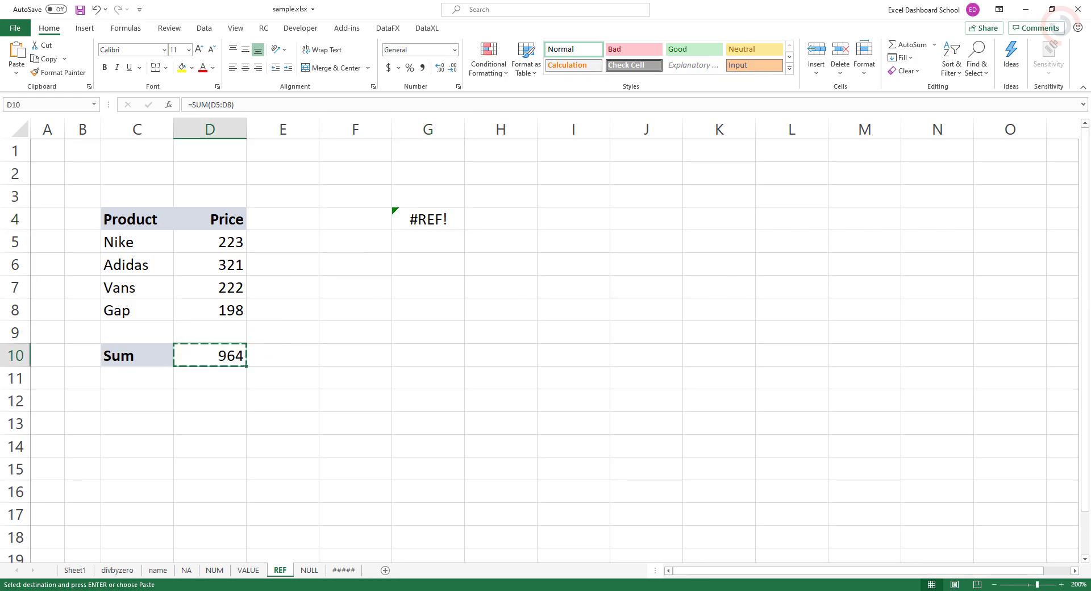
pyautogui.press('F2')
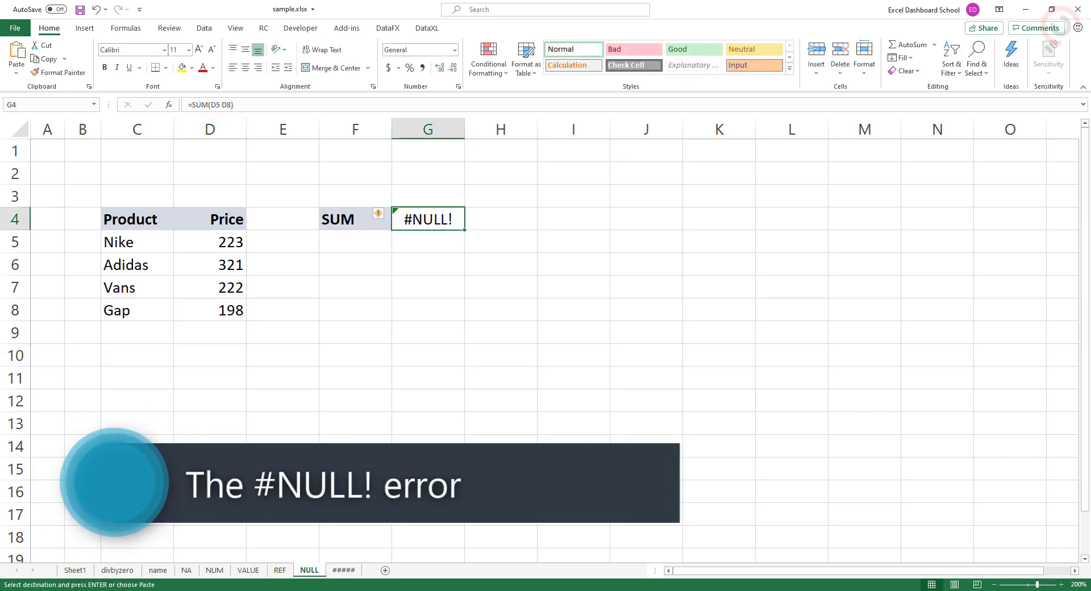
# Step: Replace the space in G4's formula with a colon, making =SUM(D5:D8) return 964
pyautogui.press('F2')
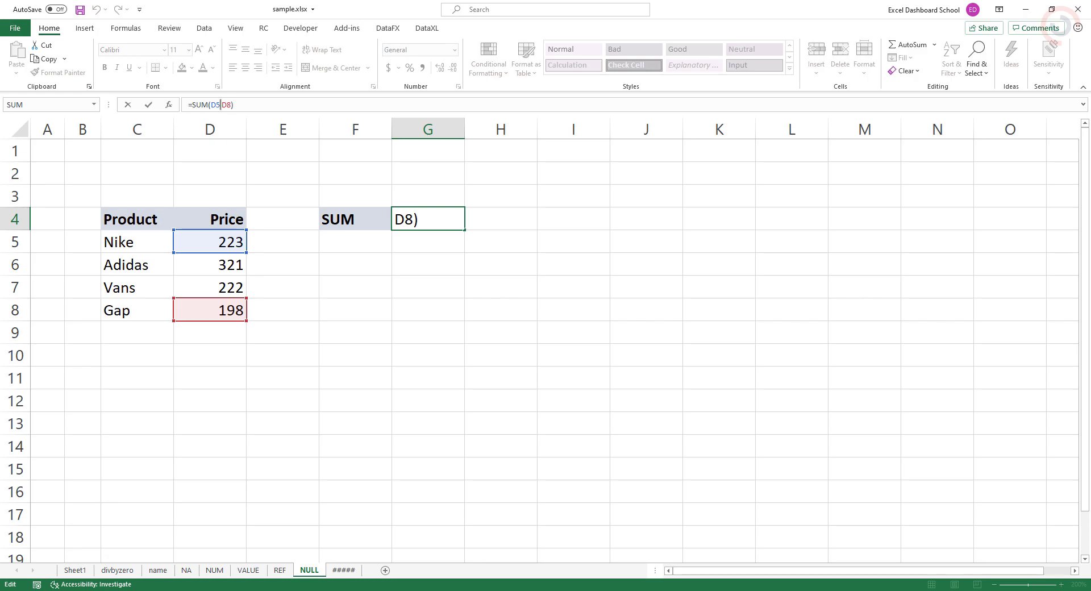
pyautogui.moveTo(219, 104); pyautogui.dragTo(221, 105)
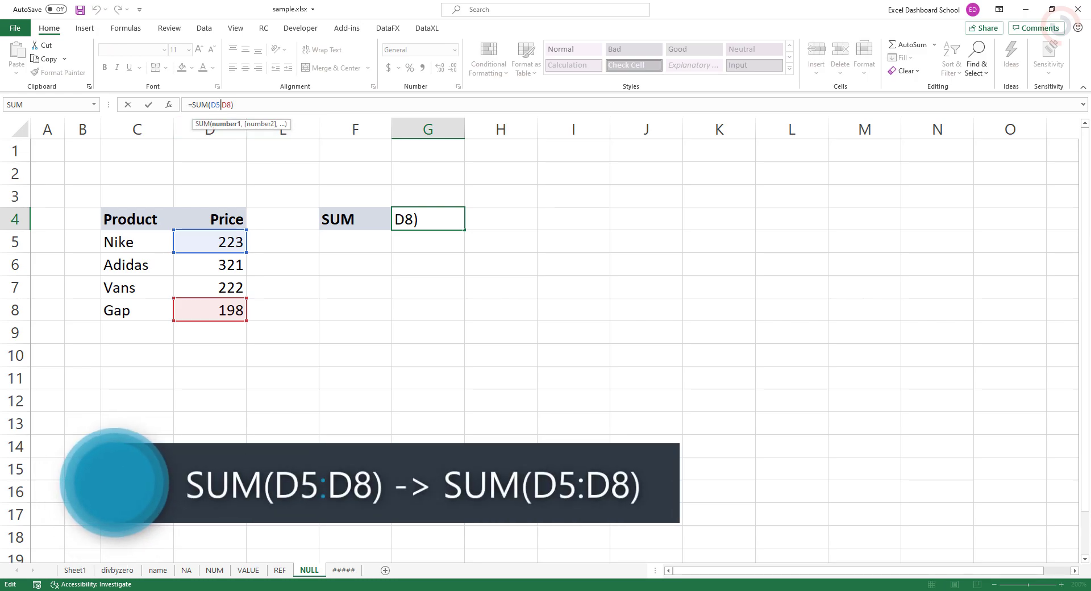
pyautogui.write(':')
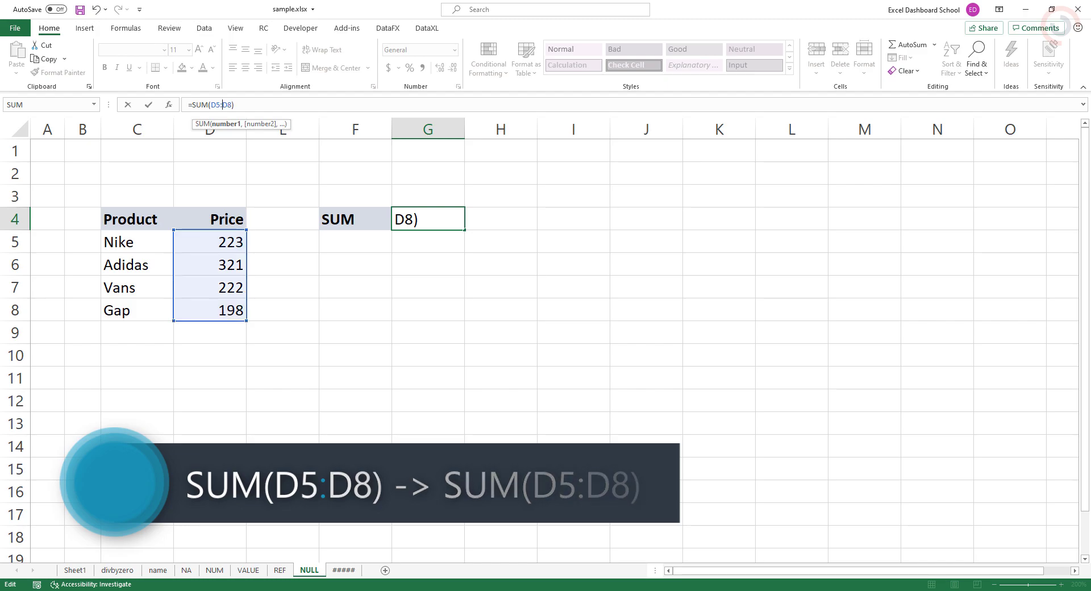
pyautogui.press('Return')
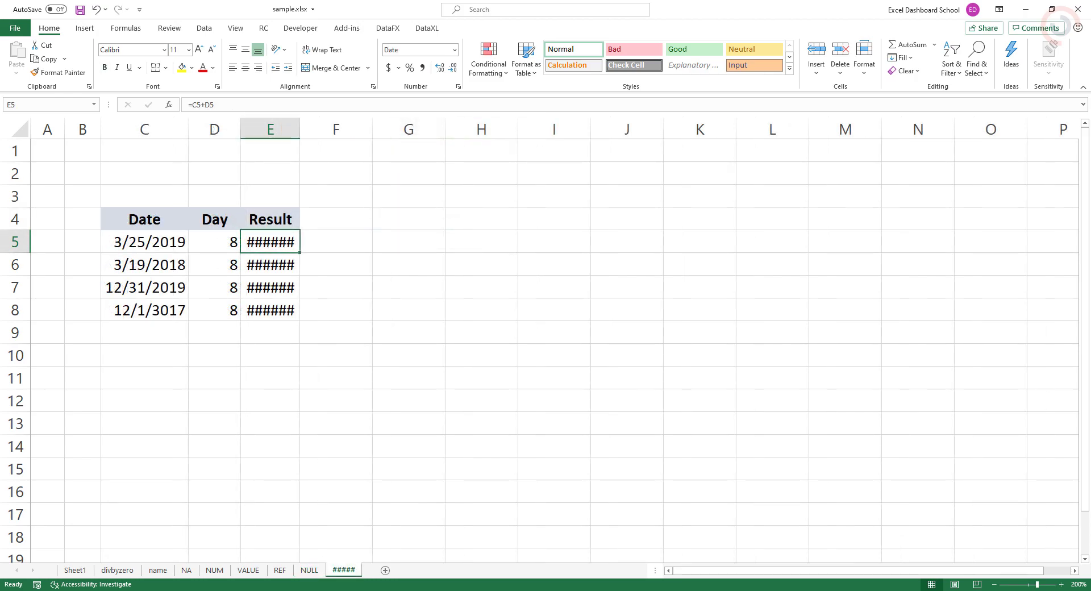
# Step: Check E5's =C5+D5 formula and widen column E so E5:E8 show dates 4/2/2019 to 12/9/3017
pyautogui.moveTo(270, 242); pyautogui.dragTo(270, 310)
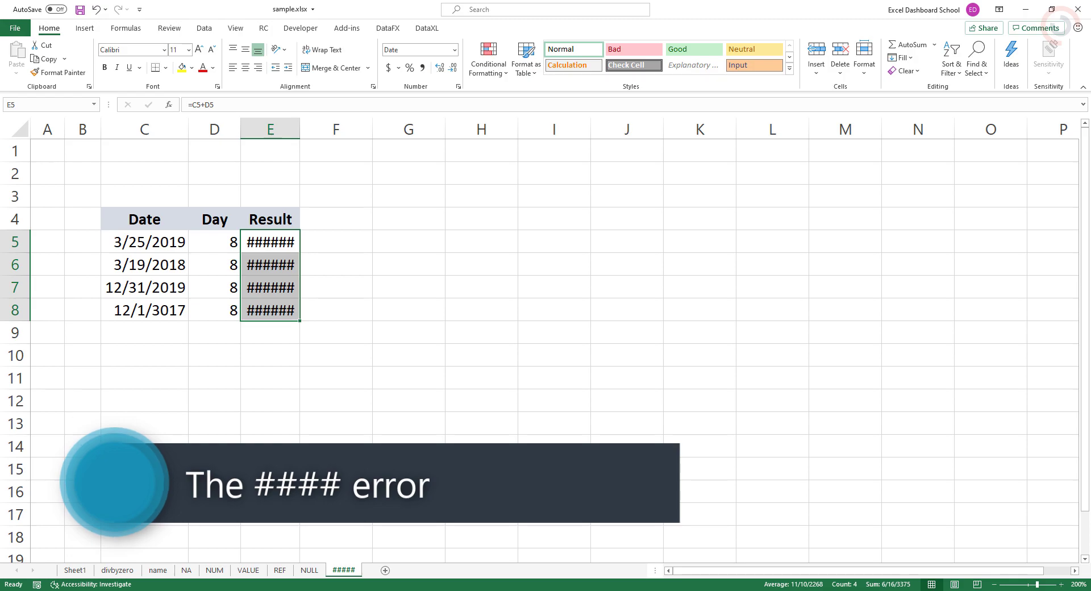
pyautogui.click(271, 242)
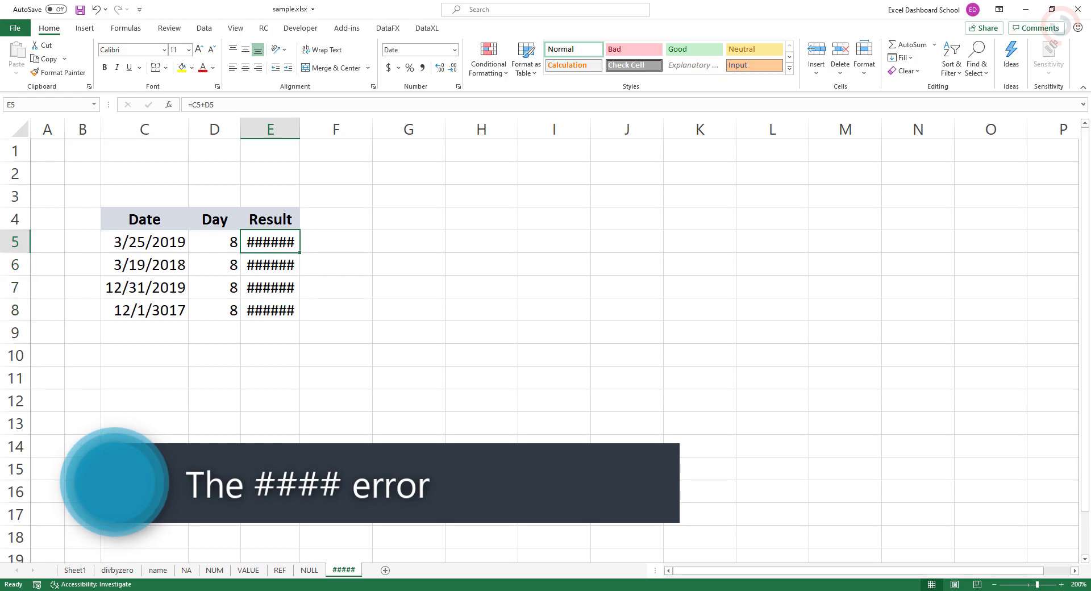
pyautogui.press('F2')
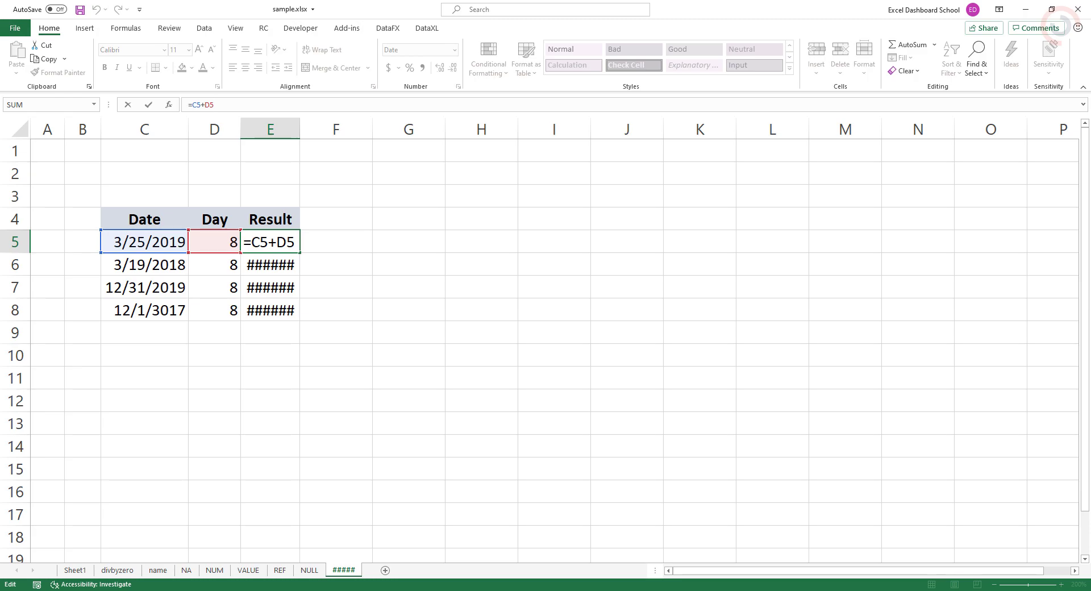
pyautogui.hotkey('ctrl', 'Return')
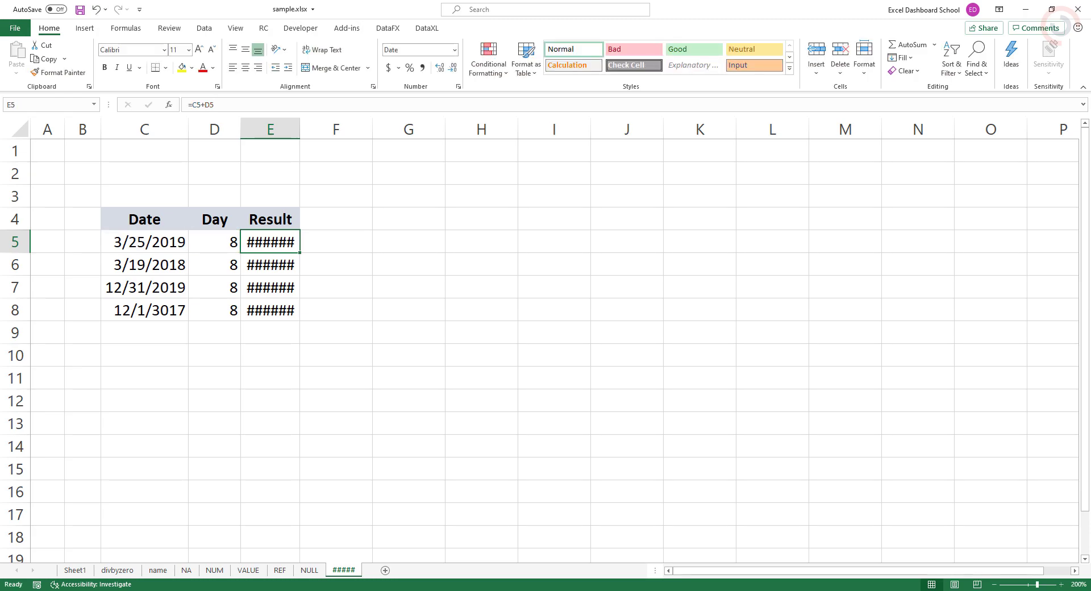
pyautogui.moveTo(299, 130); pyautogui.dragTo(347, 130)
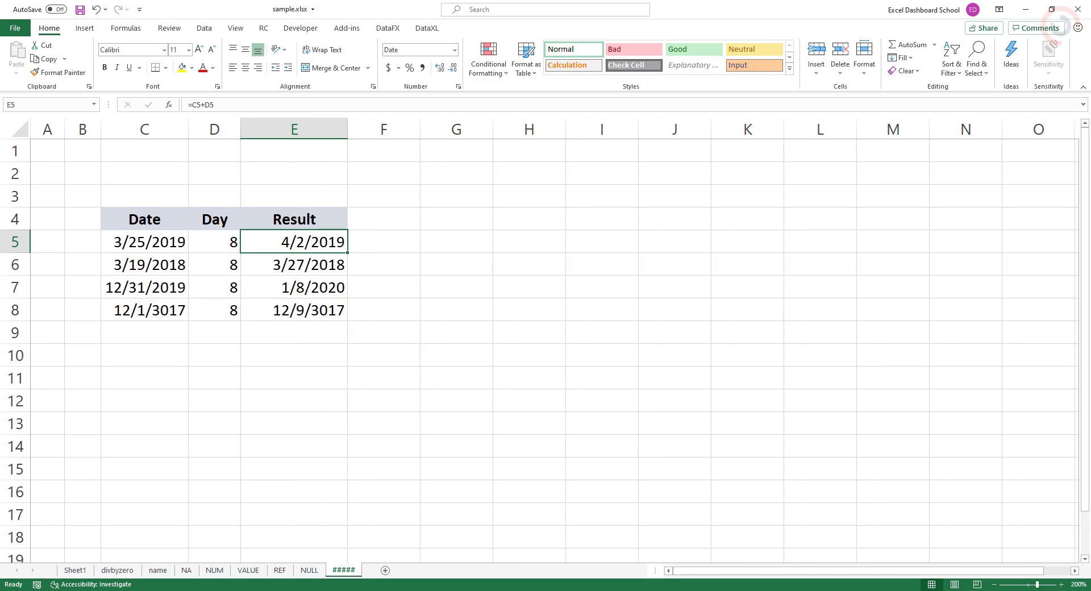
pyautogui.hotkey('shift', 'Down')
pyautogui.hotkey('shift', 'Down')
pyautogui.hotkey('shift', 'Down')
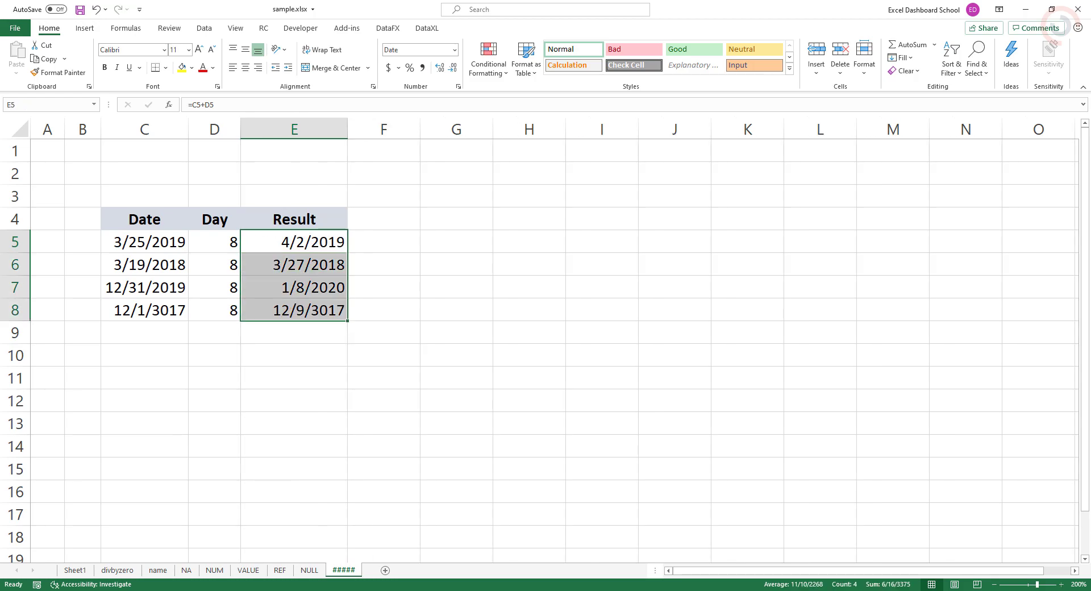